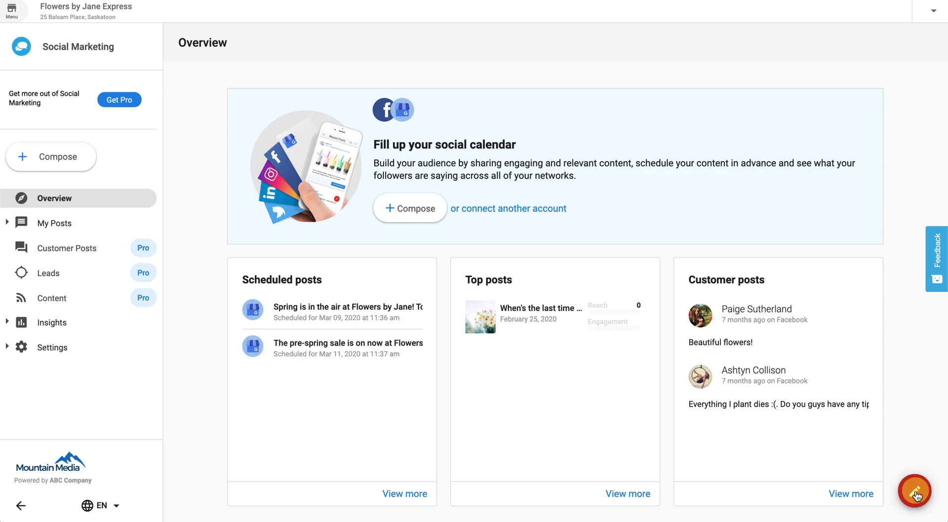
# Step: Start composing a new post addressed to both the Flowers by Jane Facebook page and the Apple Box Studios Google My Business page
pyautogui.click(916, 494)
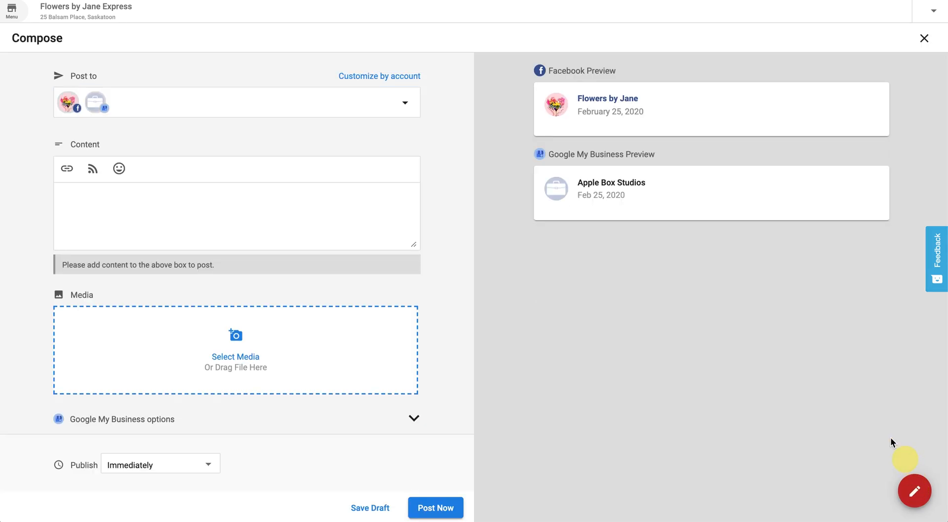
pyautogui.click(406, 104)
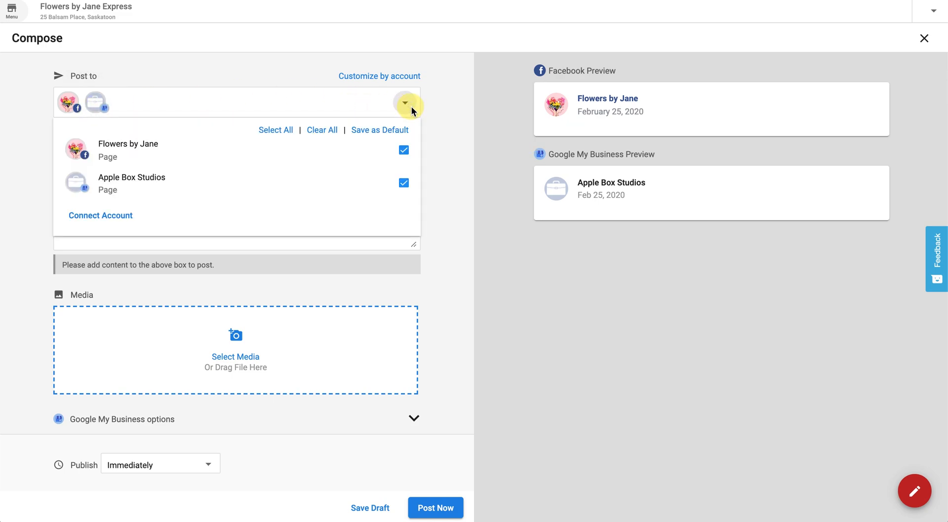
pyautogui.click(405, 187)
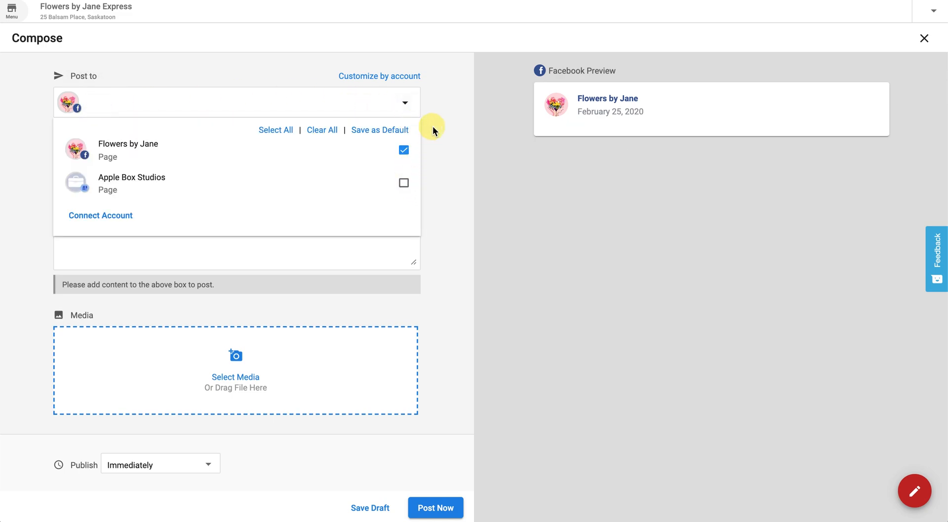
pyautogui.click(404, 186)
pyautogui.click(435, 153)
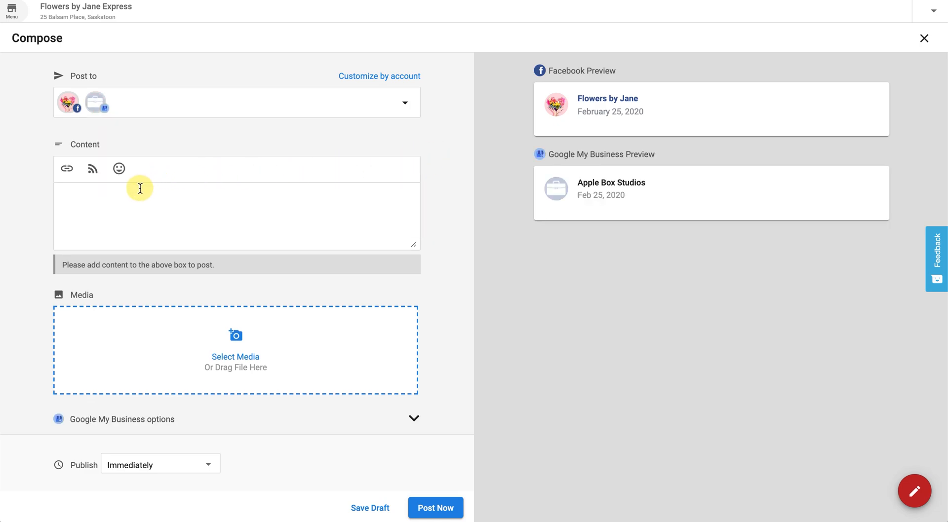
# Step: Write the post content "What is the best gift for a birthday? Flowers of course!"
pyautogui.click(289, 212)
pyautogui.write('W')
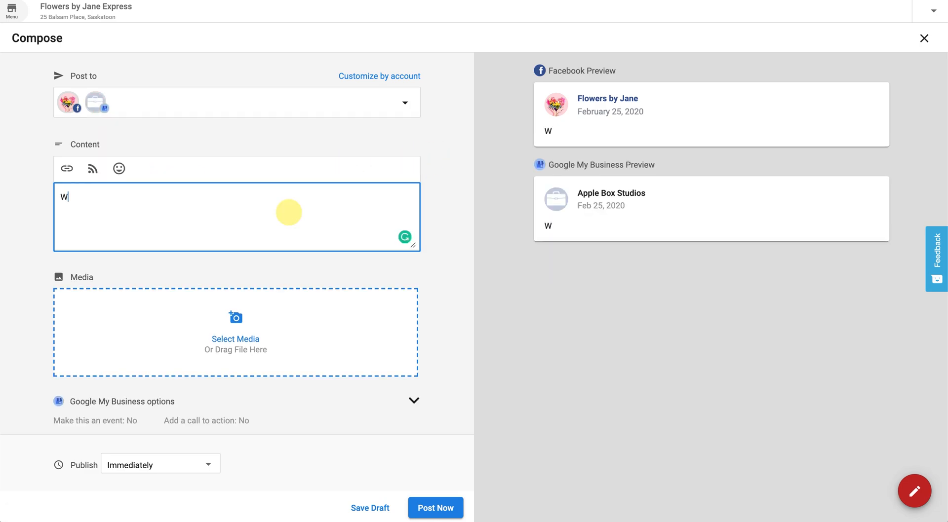
pyautogui.write('hat is the best gift for a birthday? Flowers of course!')
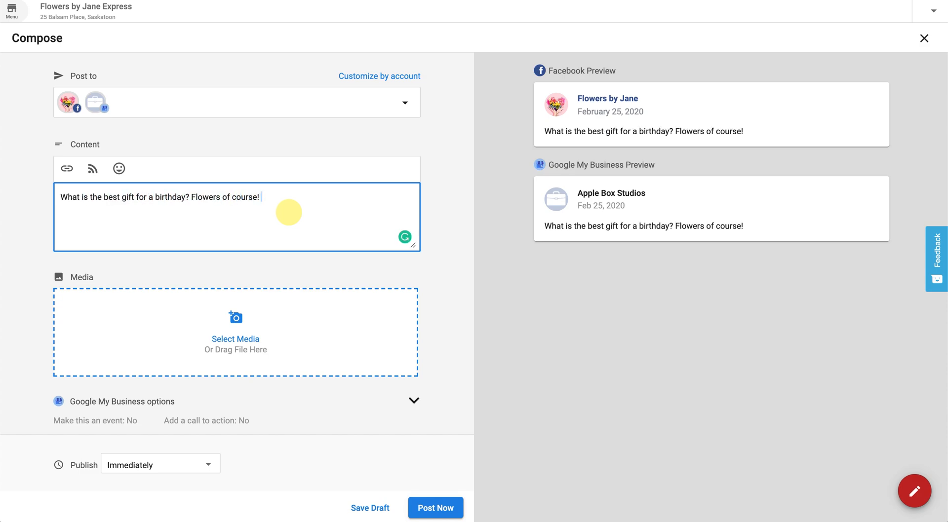
pyautogui.click(309, 293)
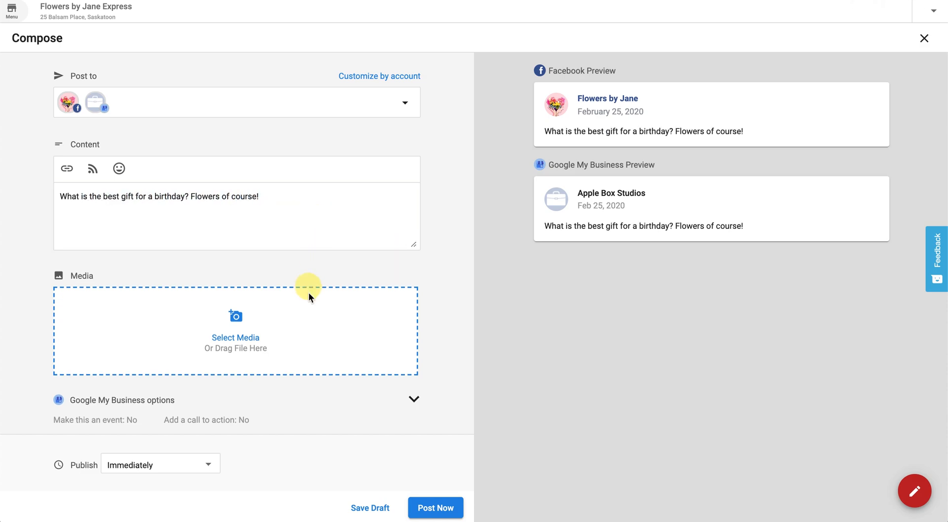
# Step: Search the free Pixabay images for "Flowers" and attach the picture of orange flowers with a butterfly to the post
pyautogui.click(291, 325)
pyautogui.click(614, 75)
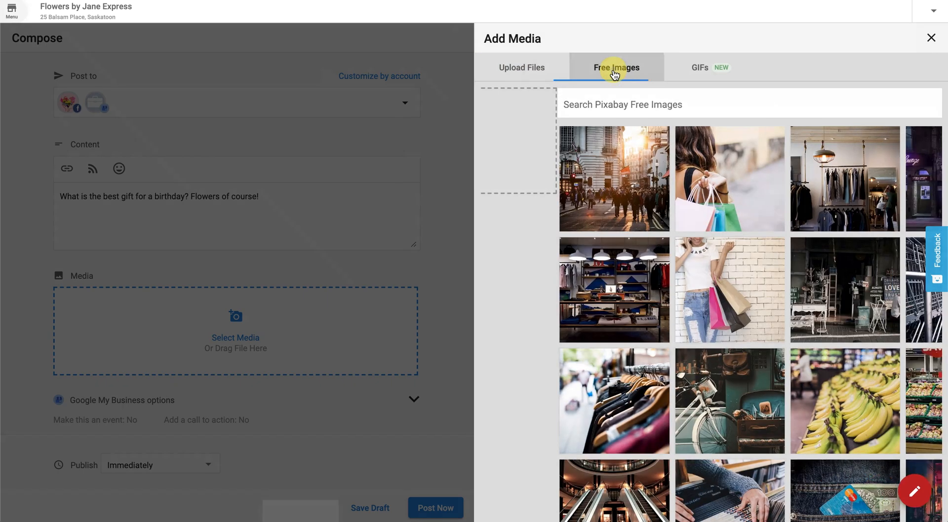
pyautogui.click(606, 101)
pyautogui.write('Flowers')
pyautogui.press('Return')
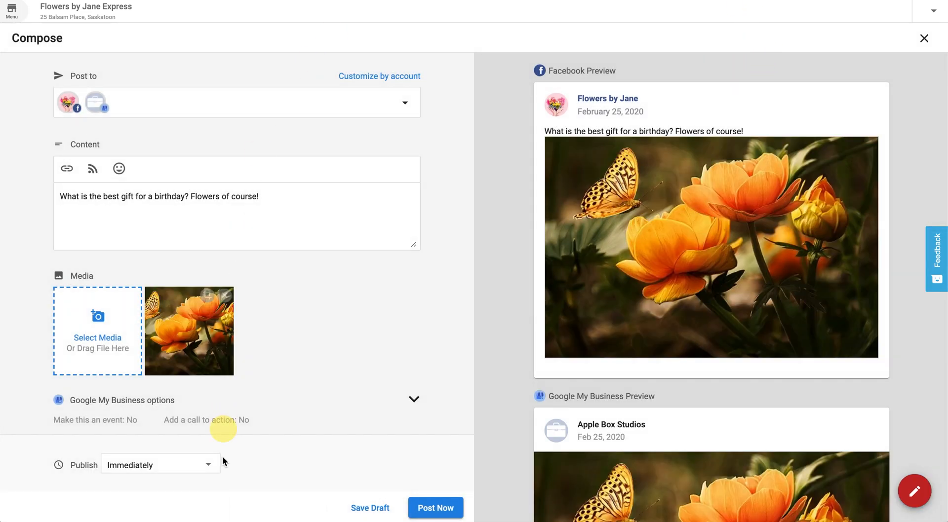
# Step: Set the post to publish on the scheduled date 3/14/2020 and save it as a draft
pyautogui.click(169, 467)
pyautogui.click(169, 489)
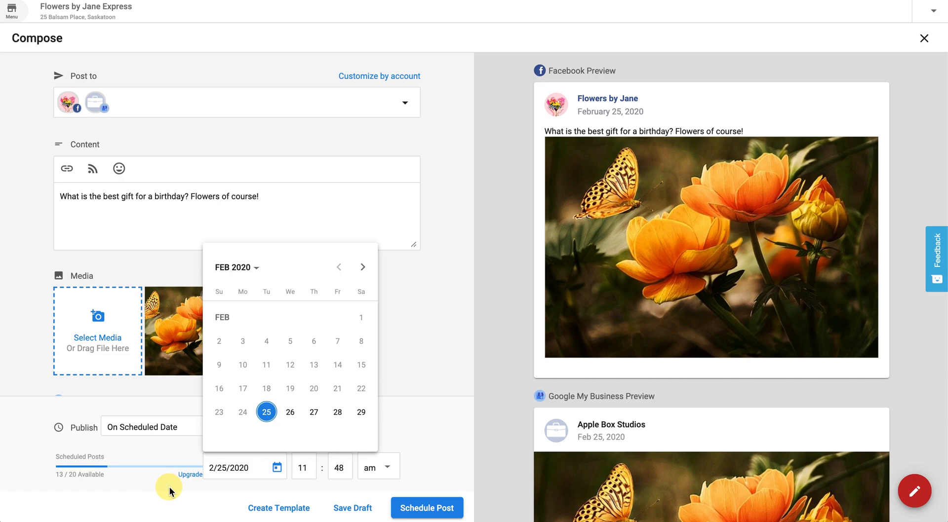
pyautogui.click(363, 267)
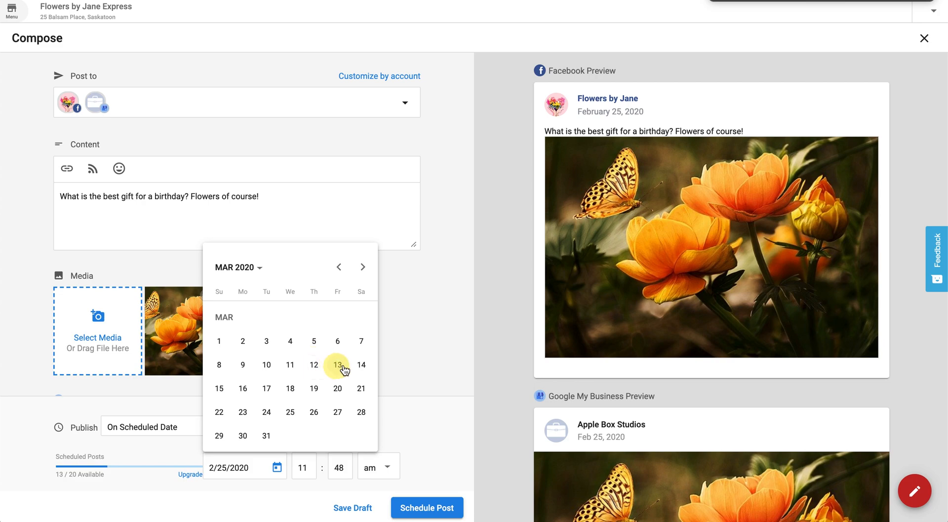
pyautogui.click(362, 366)
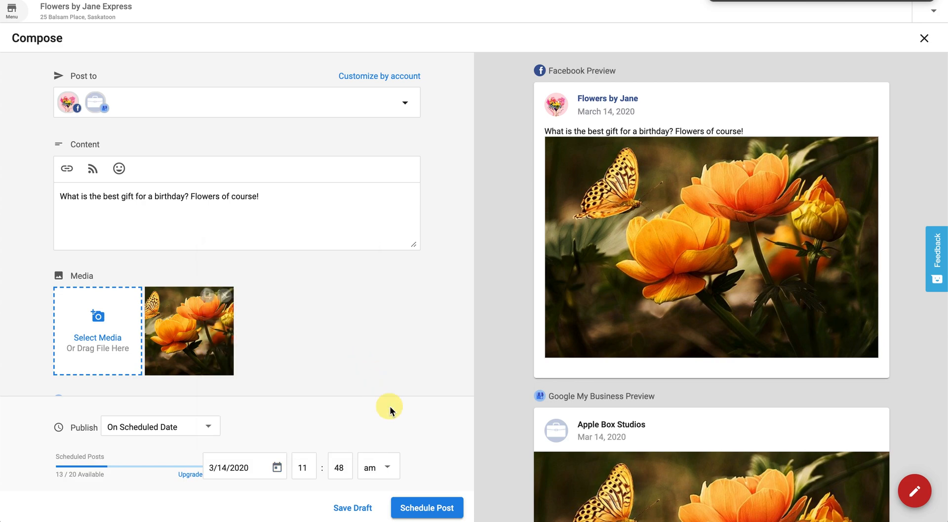
pyautogui.click(355, 512)
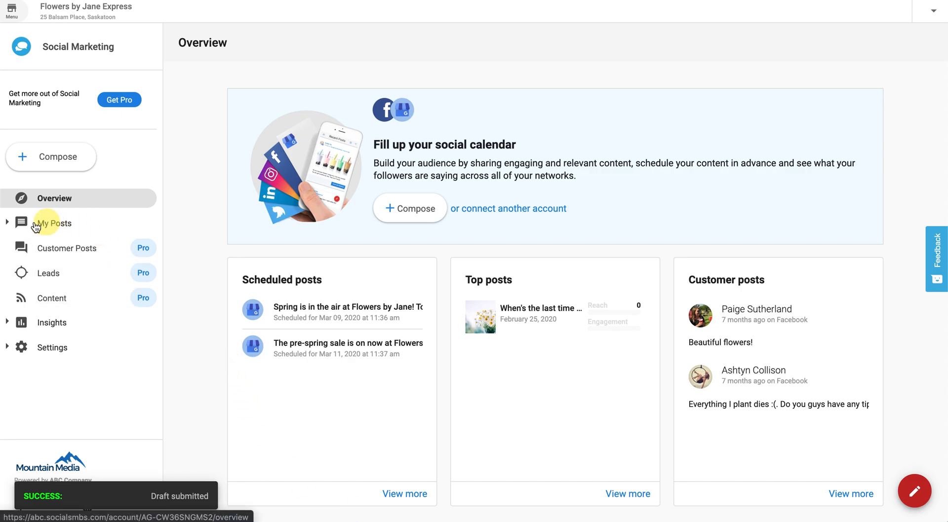
# Step: Review the recent posts and their engagement figures in both the card view and the list view
pyautogui.click(70, 222)
pyautogui.click(57, 251)
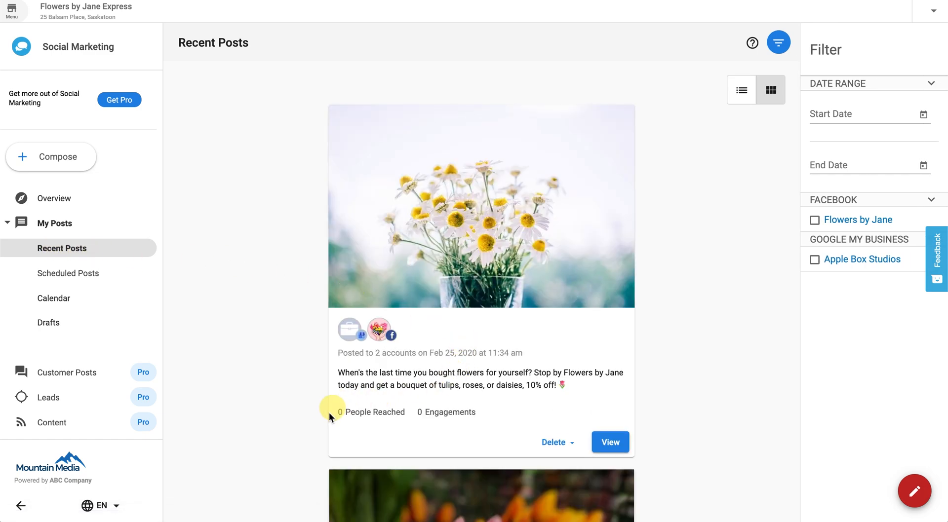
pyautogui.scroll(-8, 499, 416)
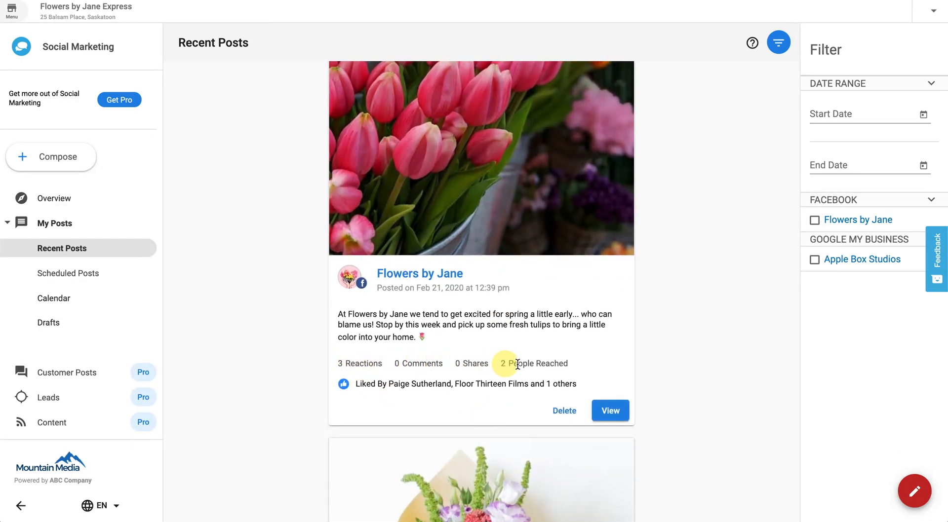
pyautogui.scroll(8, 589, 371)
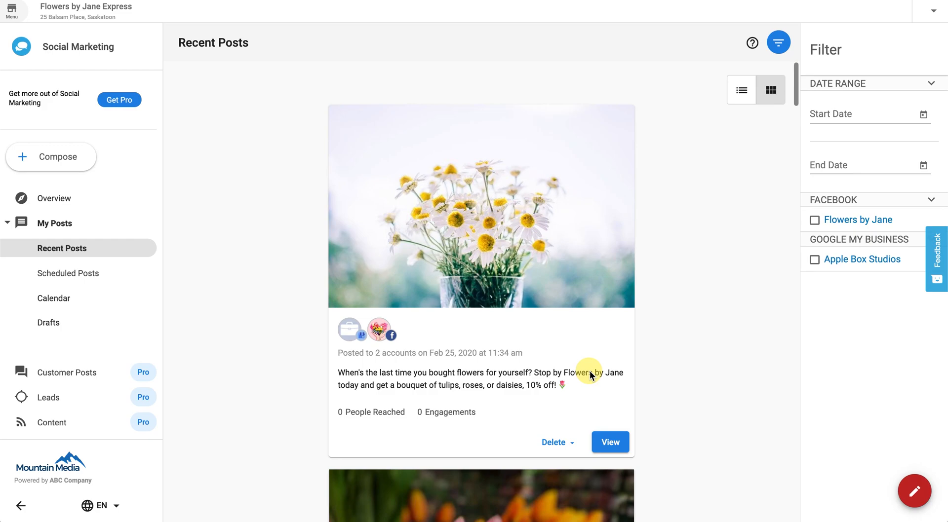
pyautogui.click(741, 90)
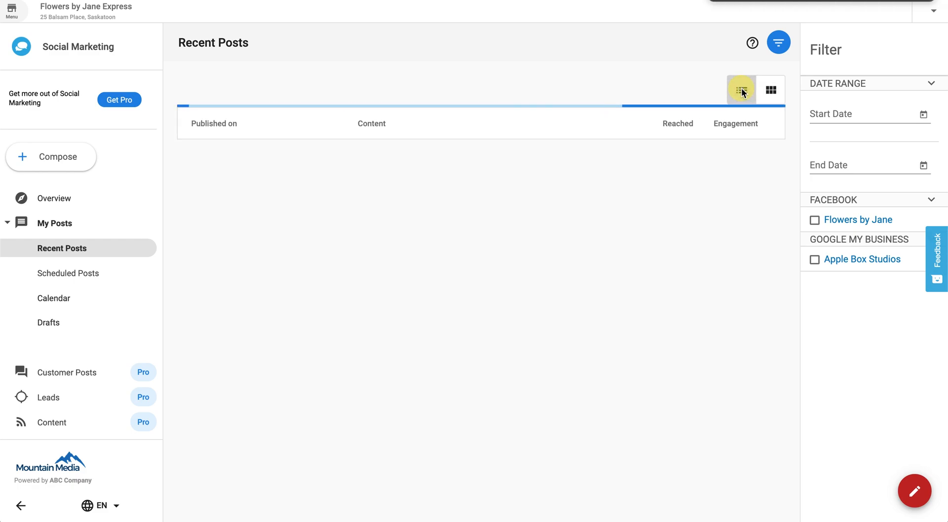
pyautogui.click(770, 91)
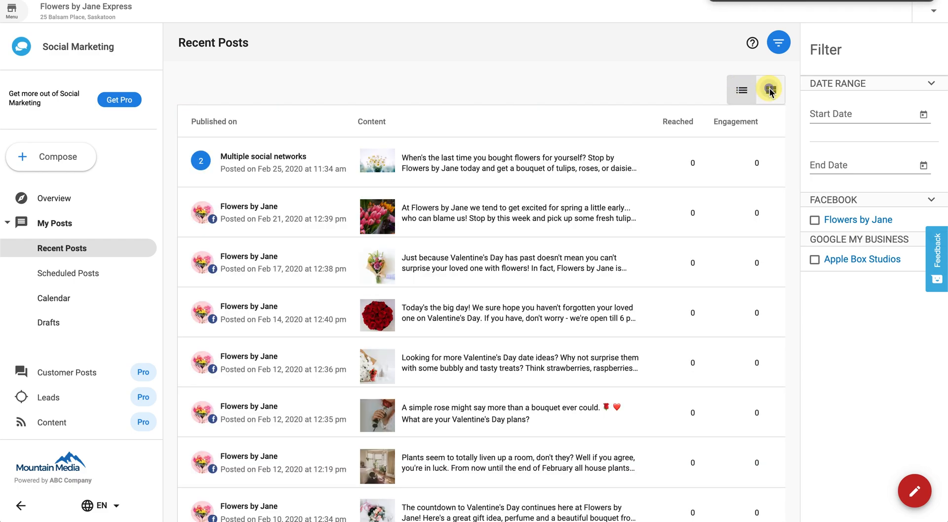
# Step: Look through the scheduled posts, the monthly post calendar and the saved drafts
pyautogui.click(65, 273)
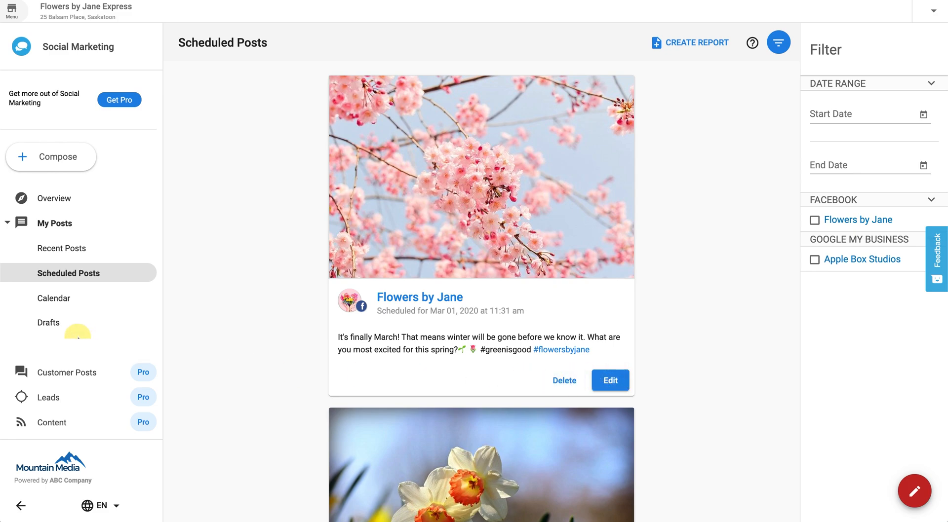
pyautogui.click(60, 298)
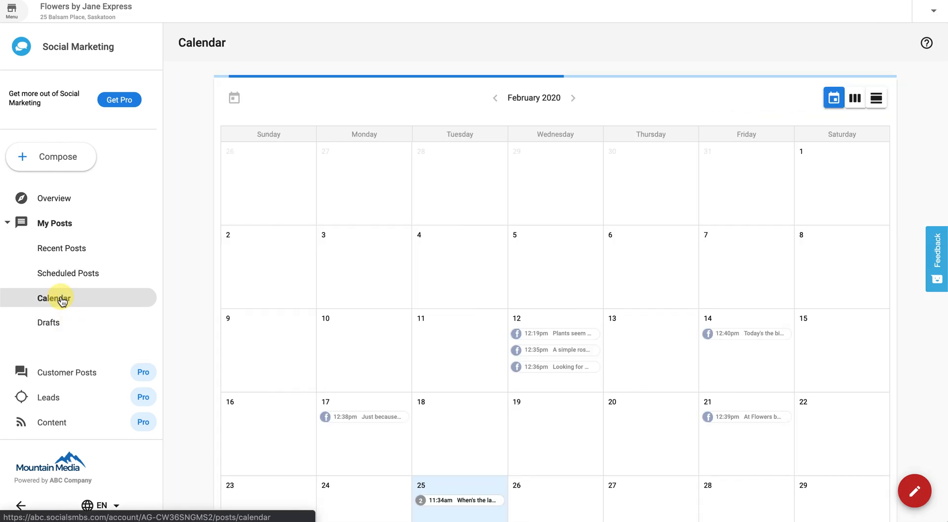
pyautogui.scroll(-2, 696, 296)
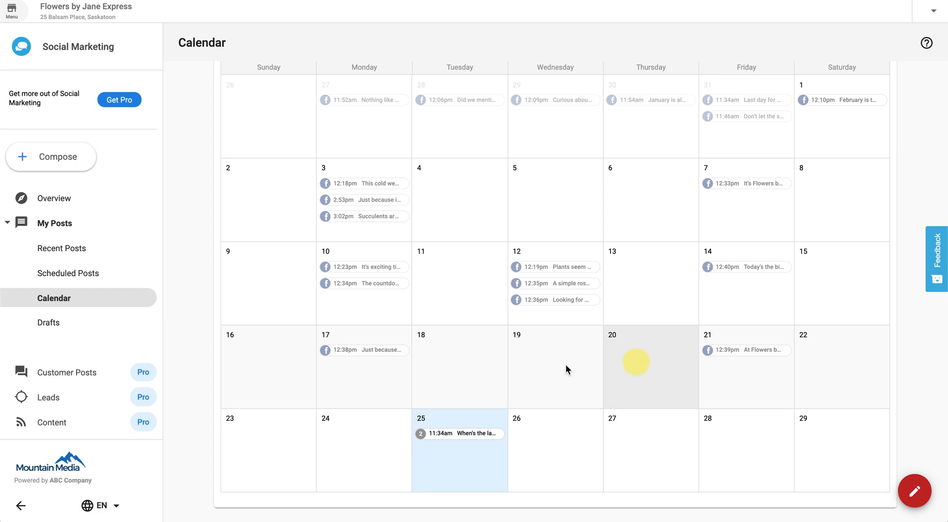
pyautogui.click(85, 327)
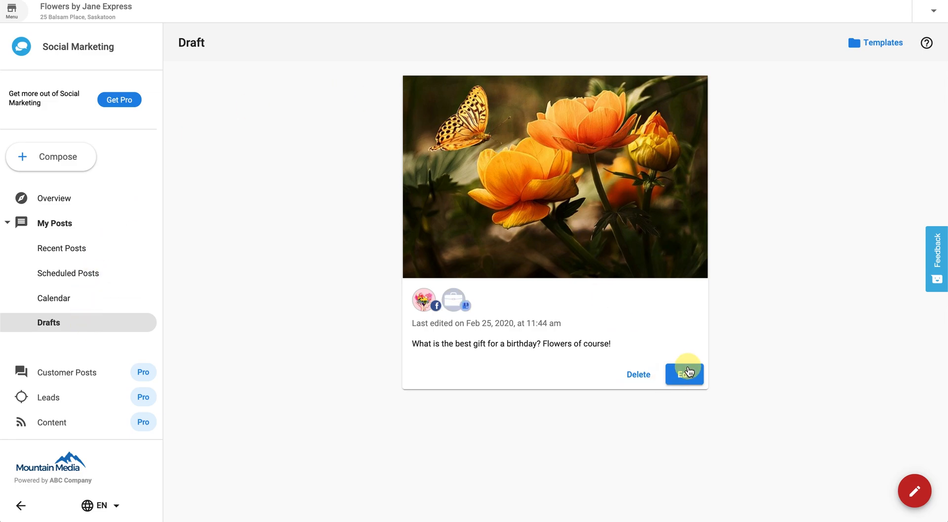
# Step: Open the Insights overview to examine the overall social audience analytics
pyautogui.scroll(-2, 79, 345)
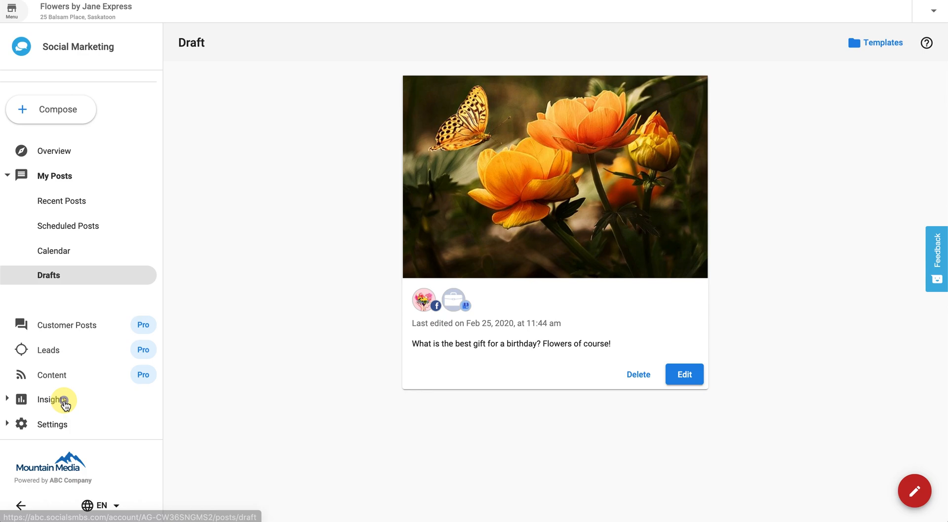
pyautogui.click(65, 400)
pyautogui.scroll(-3, 64, 401)
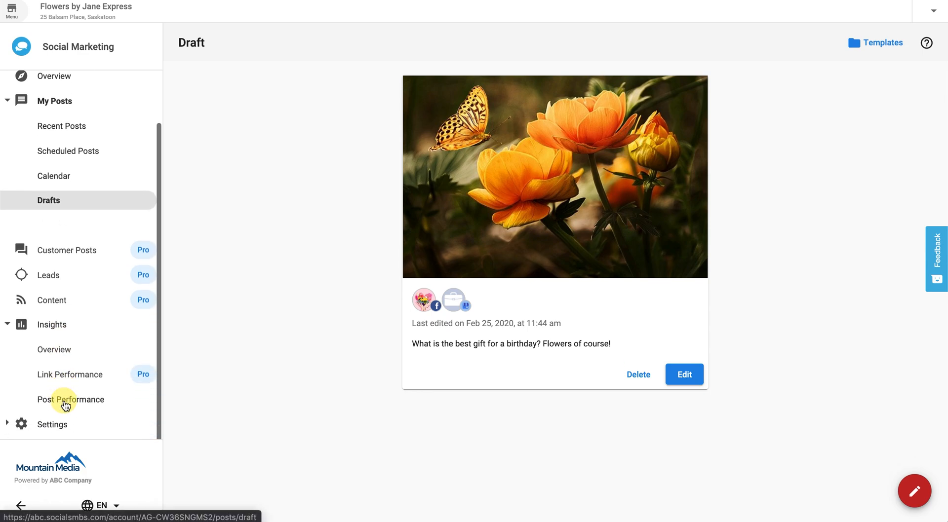
pyautogui.click(63, 355)
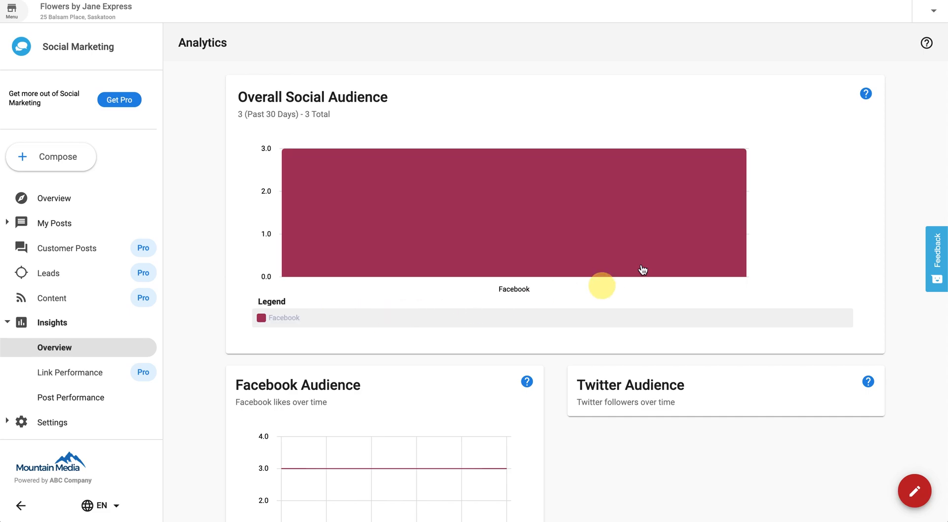
# Step: Check the post performance insights for Facebook and Google My Business, and return to all networks
pyautogui.click(109, 398)
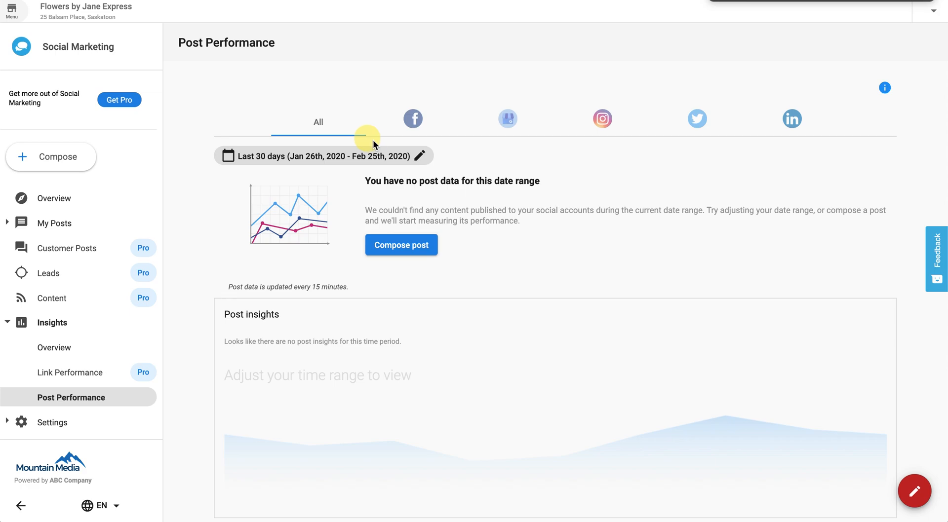
pyautogui.click(431, 119)
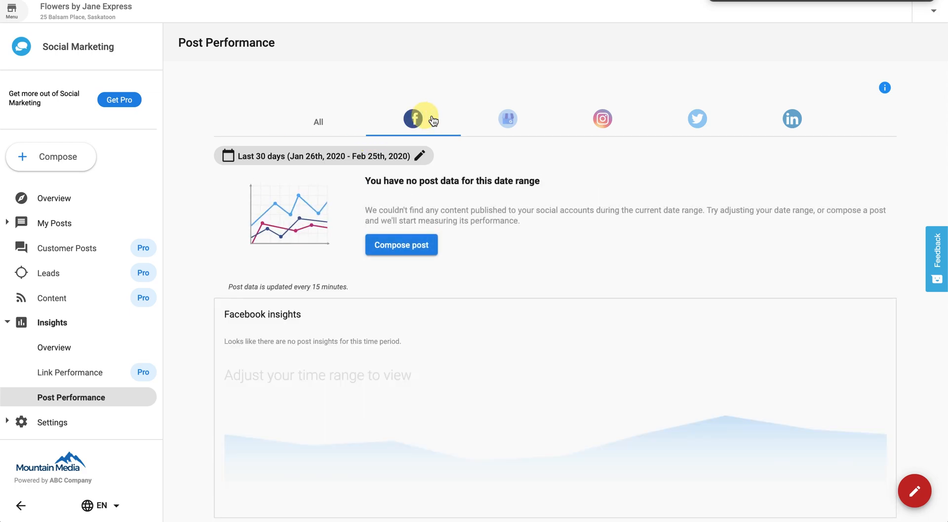
pyautogui.click(503, 119)
pyautogui.click(326, 116)
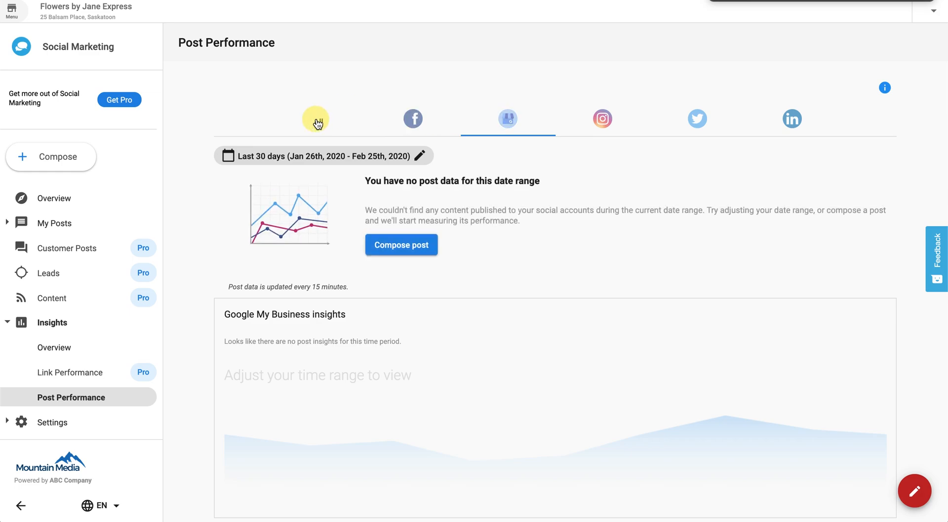
# Step: Open the account connection settings to view the linked social accounts
pyautogui.click(64, 418)
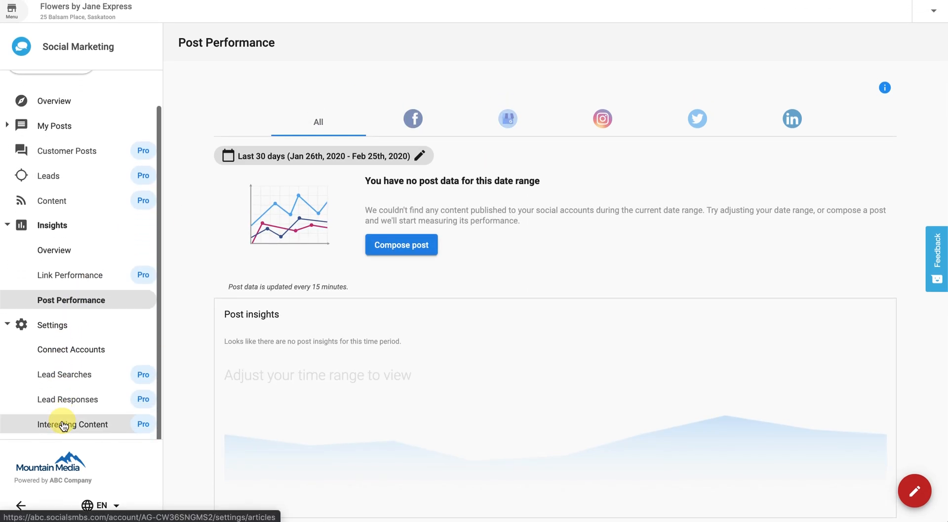
pyautogui.click(68, 351)
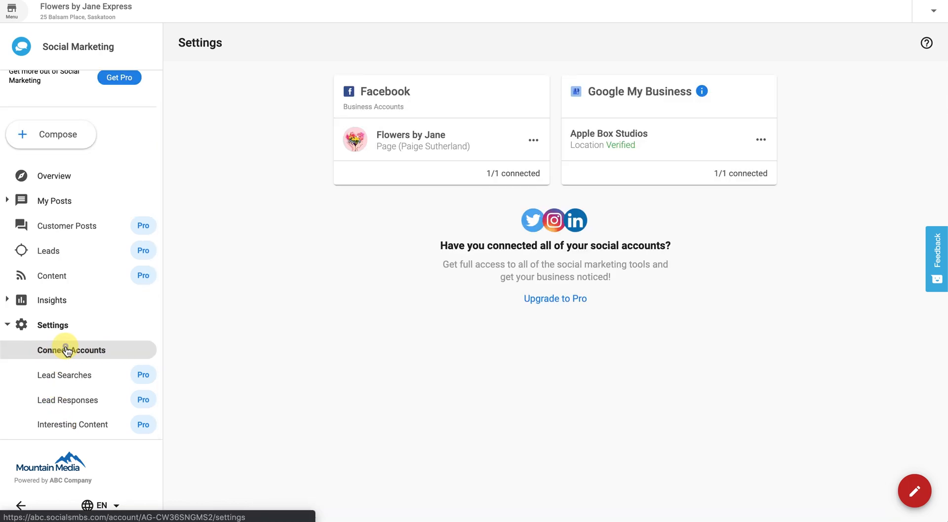